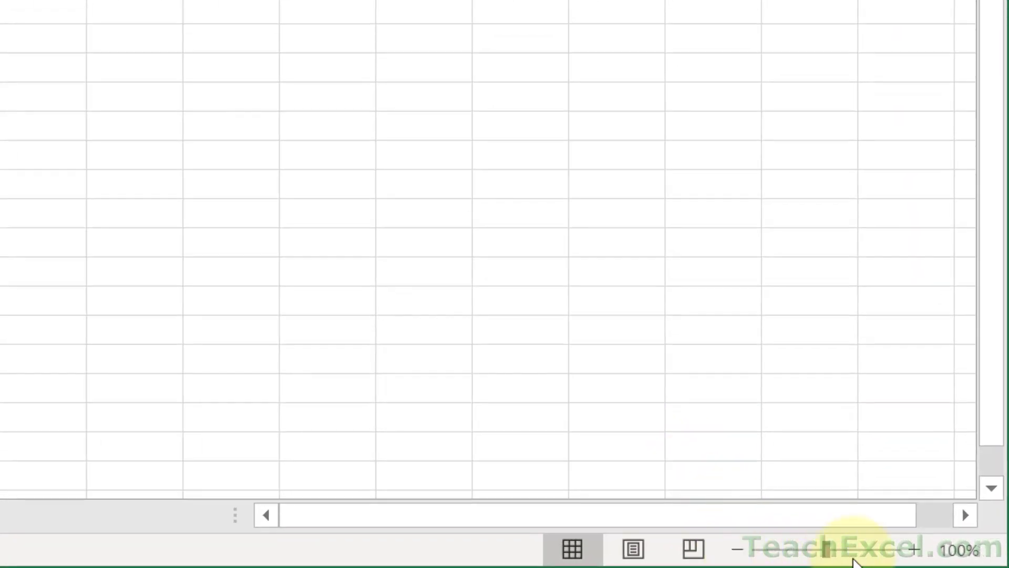
Zoom the worksheet in to 170% with the status-bar + button
click(913, 549)
click(913, 550)
click(913, 549)
click(914, 549)
click(913, 549)
click(914, 550)
click(913, 550)
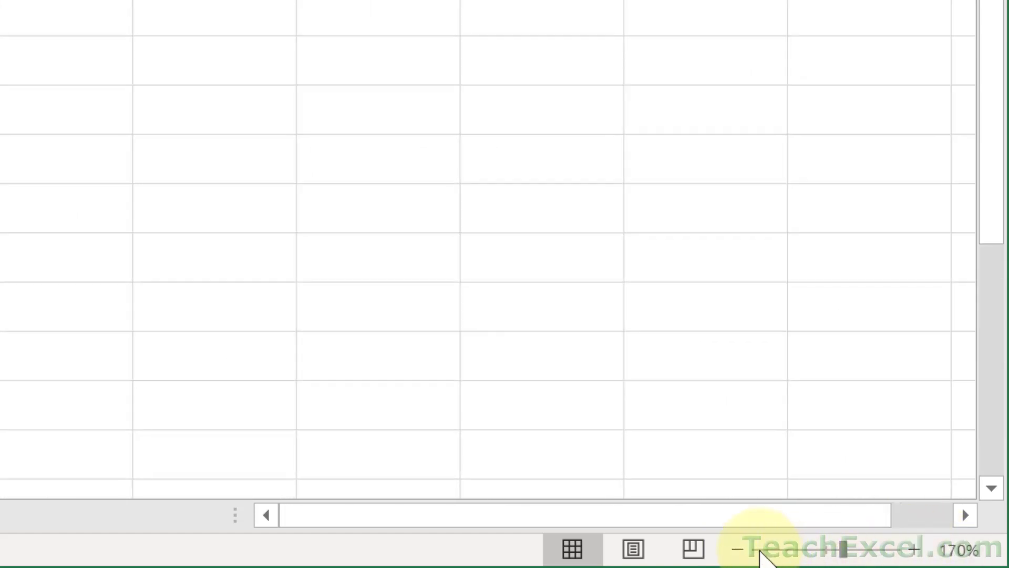
Zoom the worksheet back out to 110% with the − button
click(740, 549)
click(740, 550)
click(741, 549)
click(740, 549)
click(740, 549)
click(740, 549)
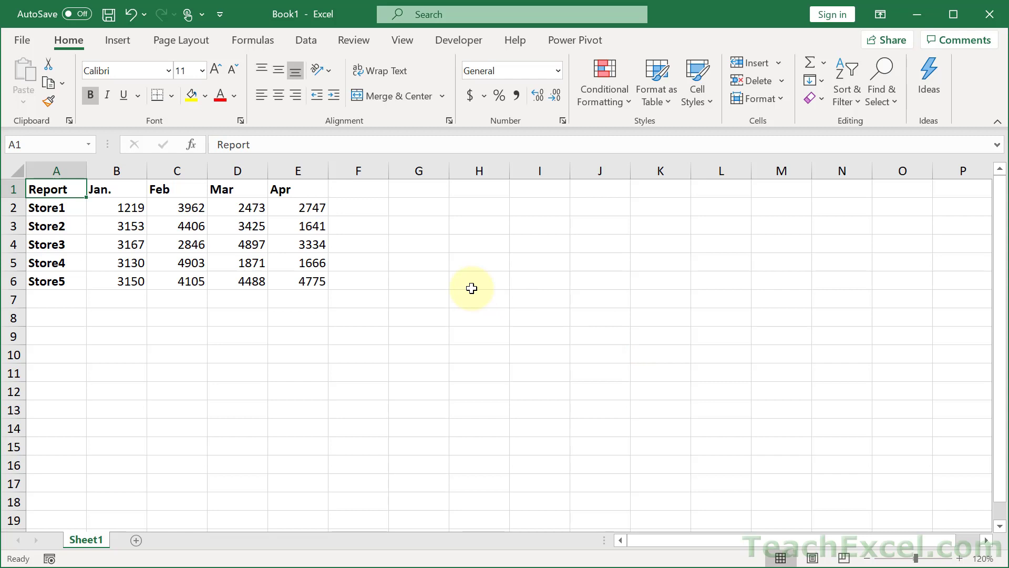
Open the Zoom dialog using the Alt, W, Q shortcut
key(alt)
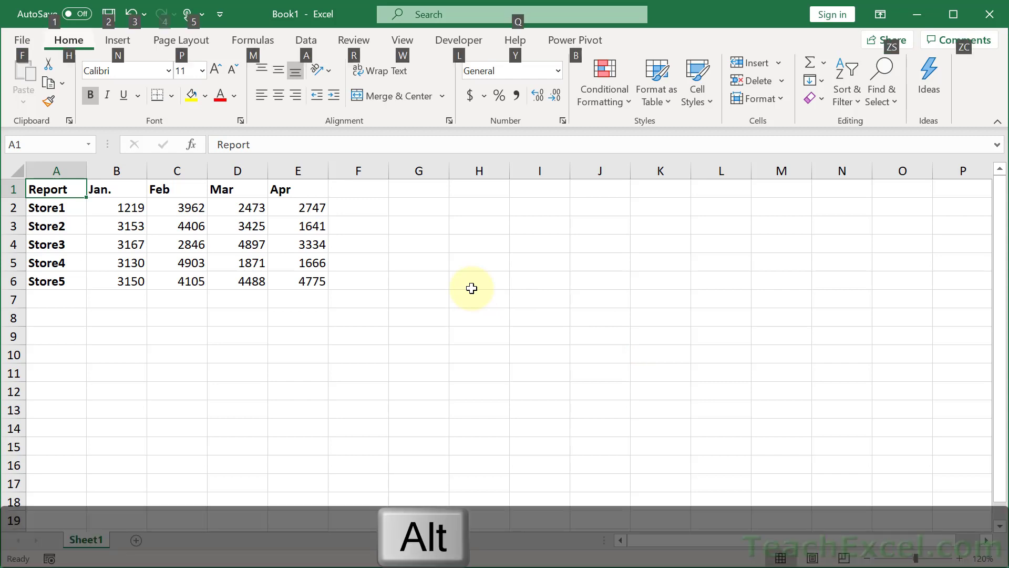
key(w)
key(q)
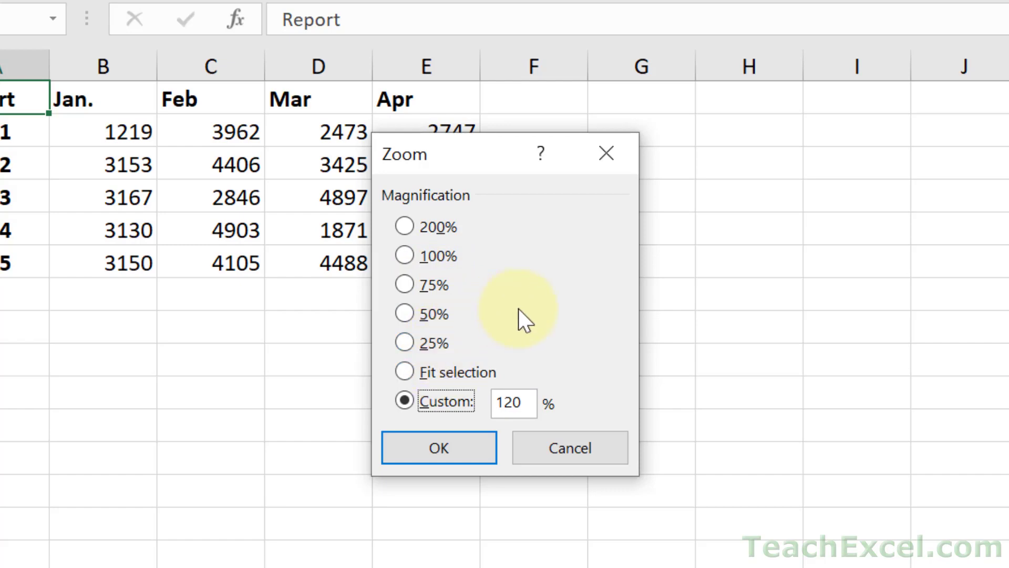
Browse the 200%, 100%, 75%, 50%, 25%, Fit selection and Custom presets, pick 100%, then cancel
key(alt+0)
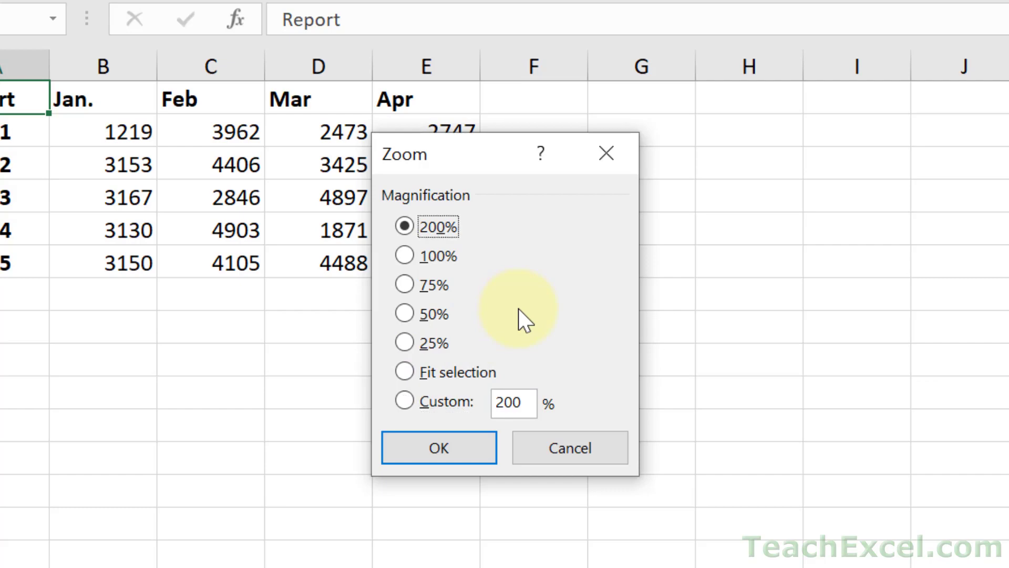
key(alt+1)
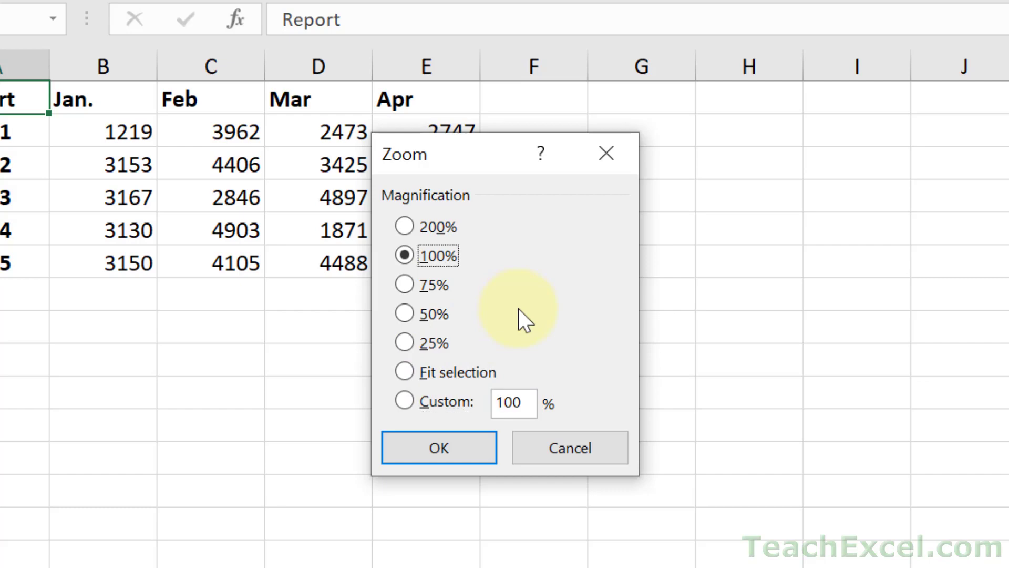
key(alt+7)
key(alt+5)
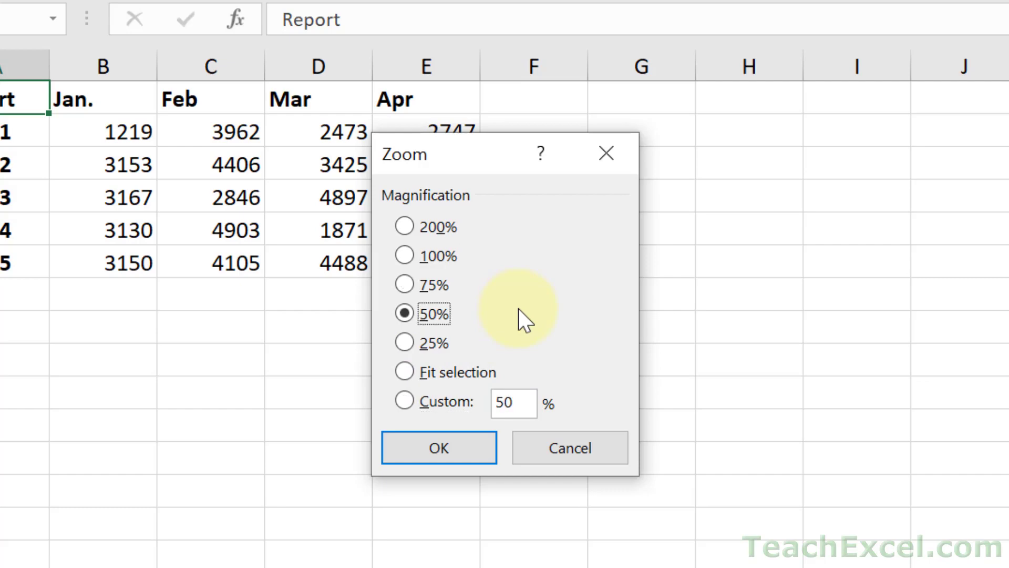
key(alt+2)
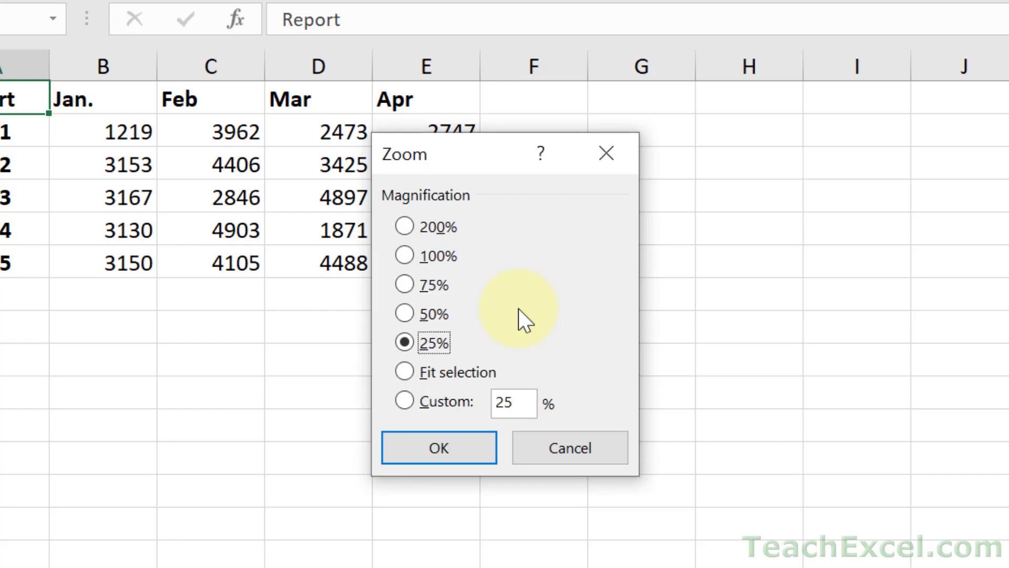
key(alt+f)
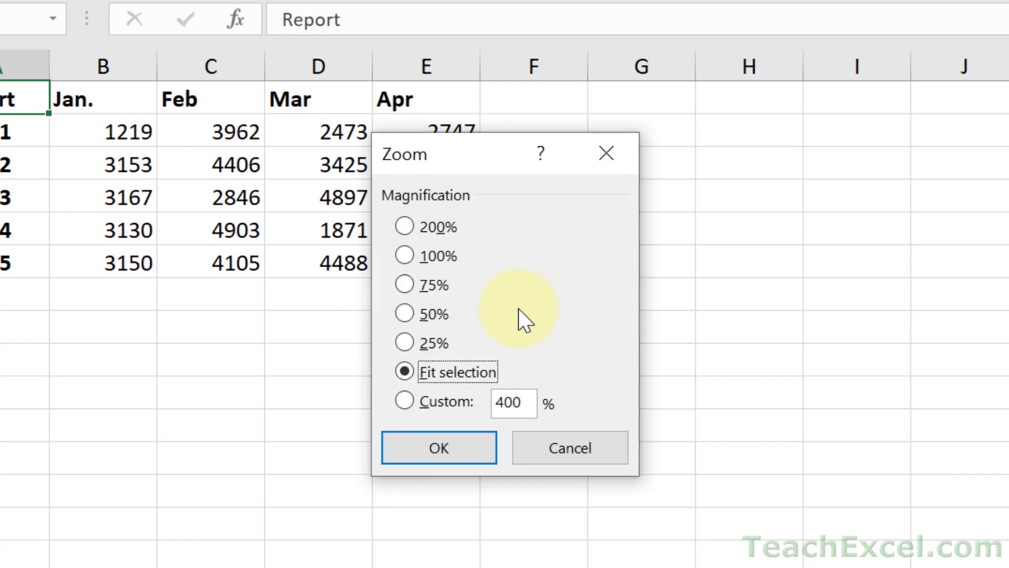
key(alt+c)
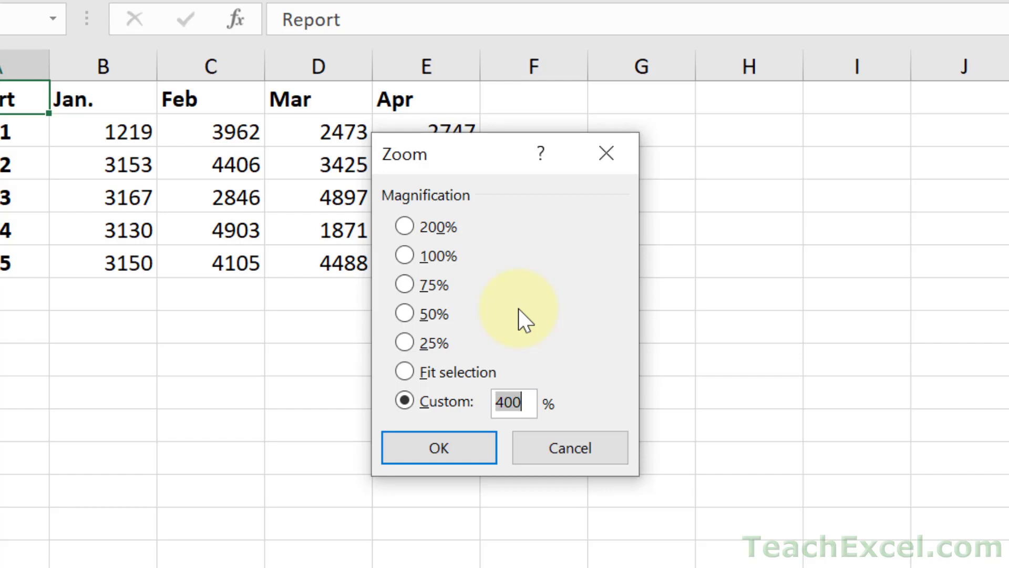
click(432, 252)
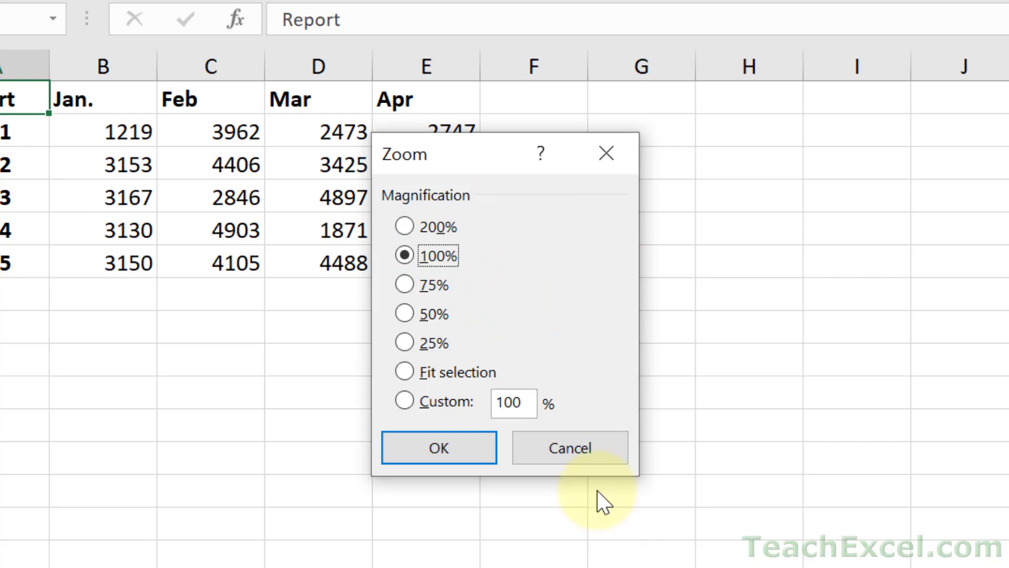
click(578, 456)
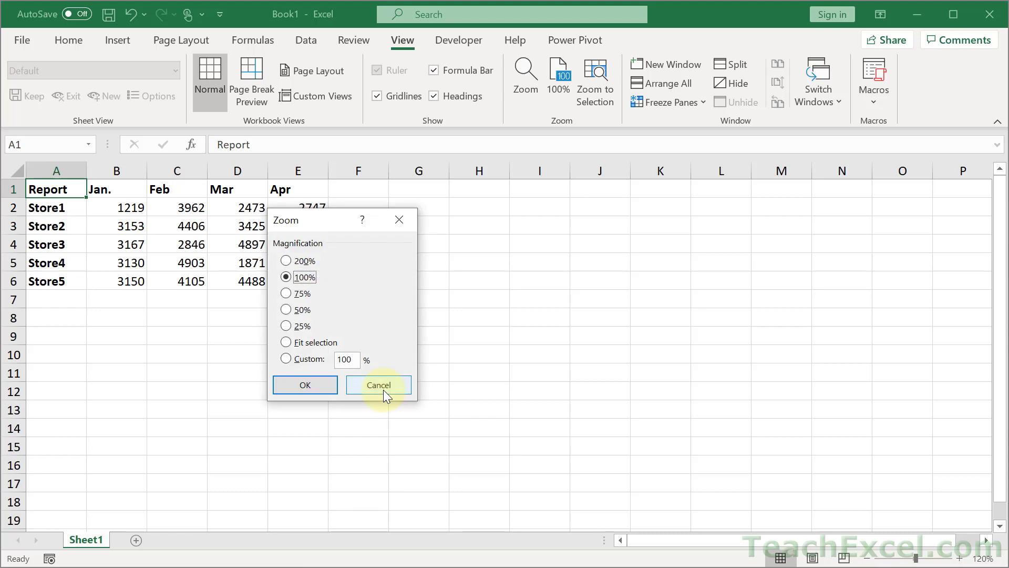
Close the Zoom dialog at 100% and reopen it with the legacy Alt, V, Z shortcut
click(383, 389)
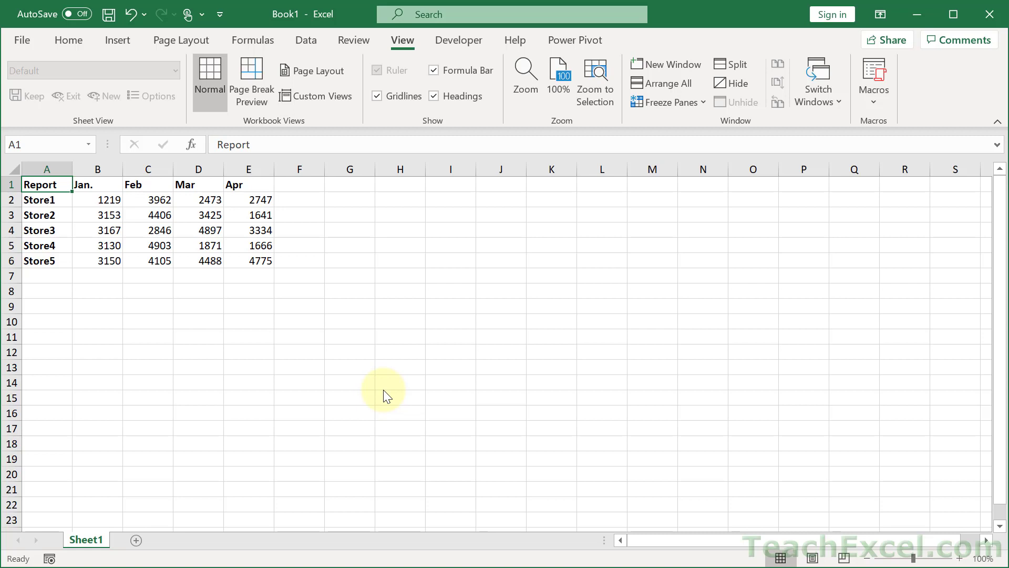
key(alt)
key(v)
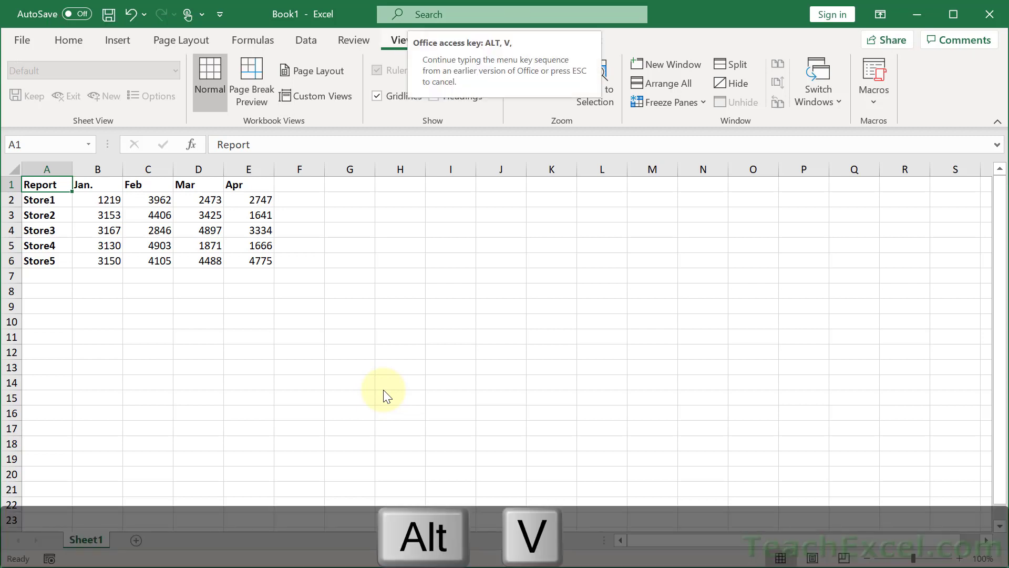
key(z)
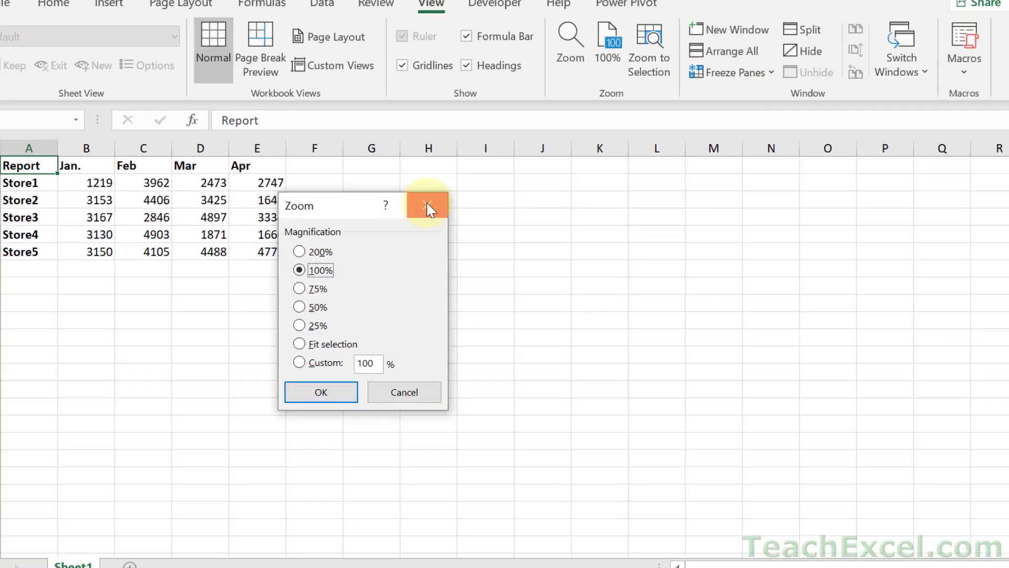
Close the Zoom dialog, select D5 (1871), and Ctrl+wheel zoom in and out, ending at 104%
click(555, 140)
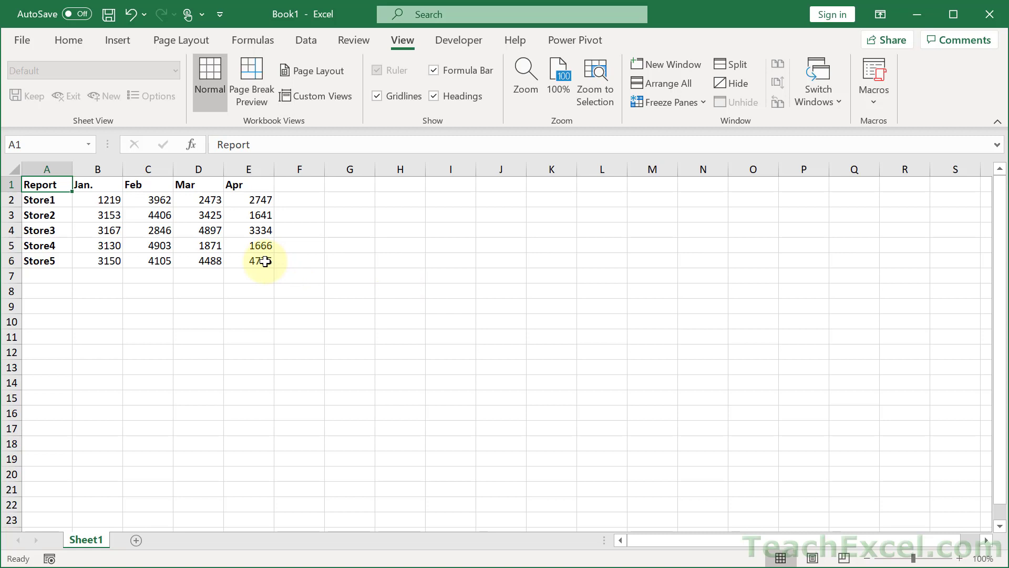
click(214, 247)
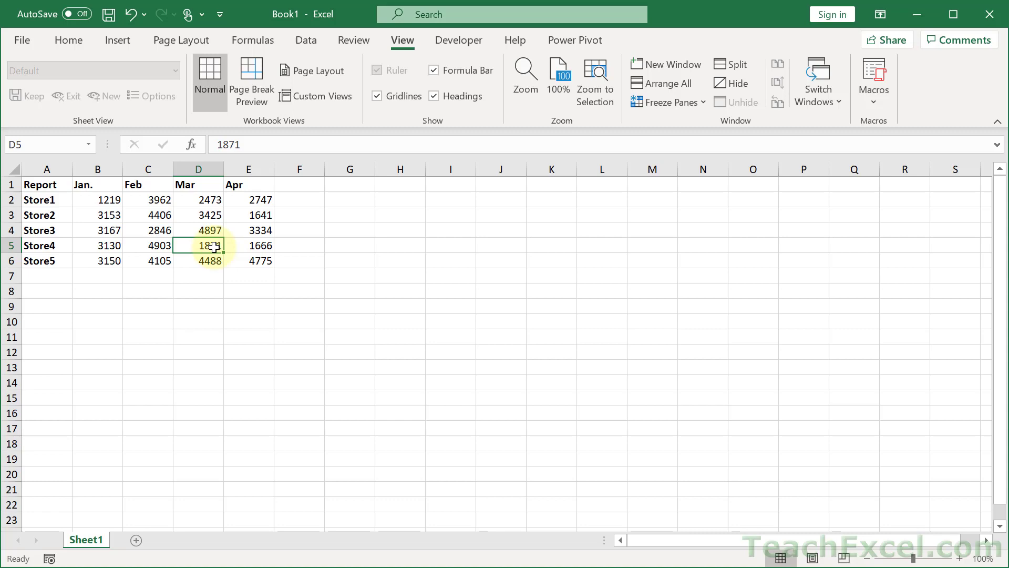
scroll(214, 247, up, 10)
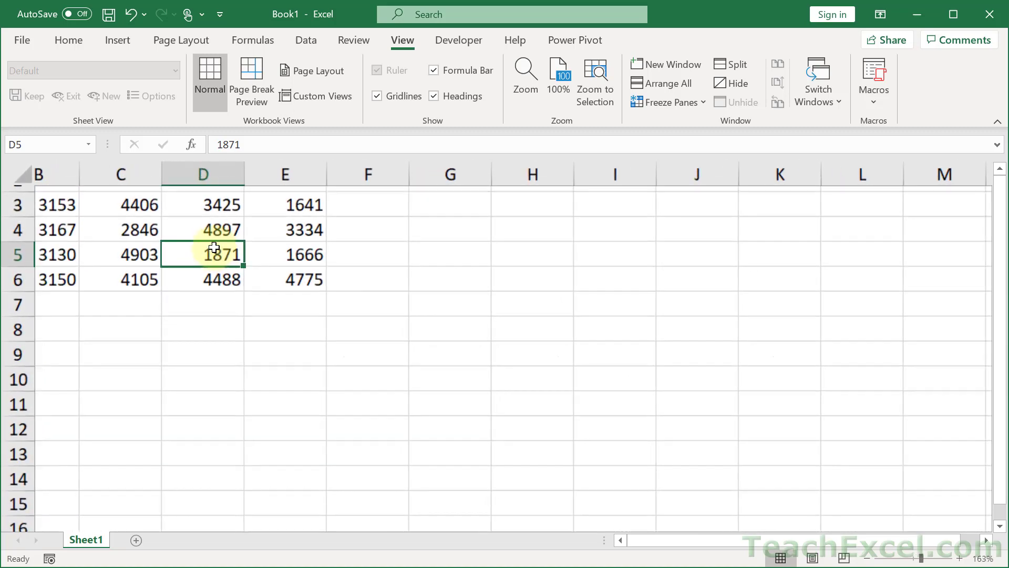
scroll(214, 247, up, 1)
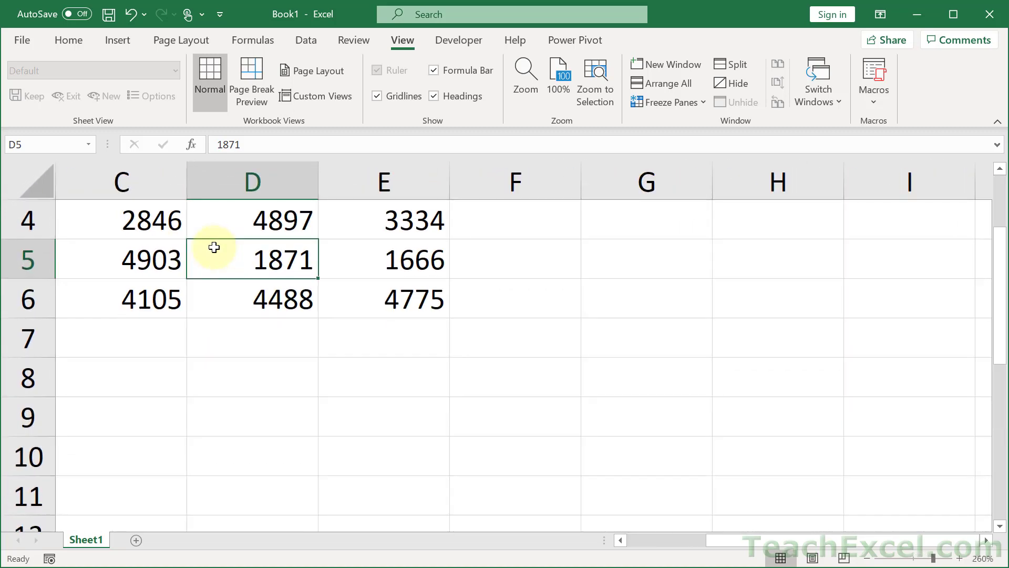
scroll(214, 247, down, 6)
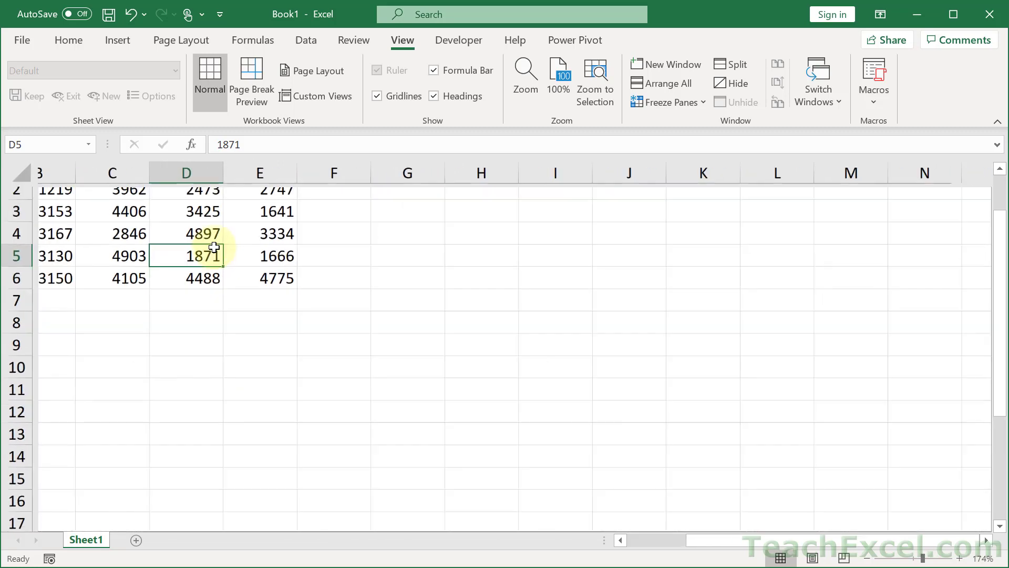
scroll(214, 247, down, 6)
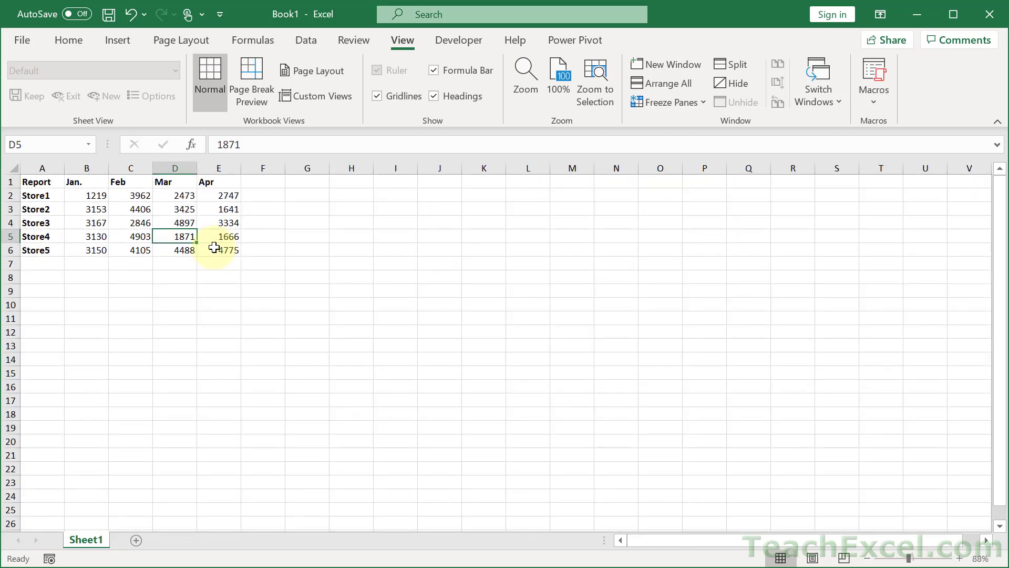
scroll(214, 247, down, 4)
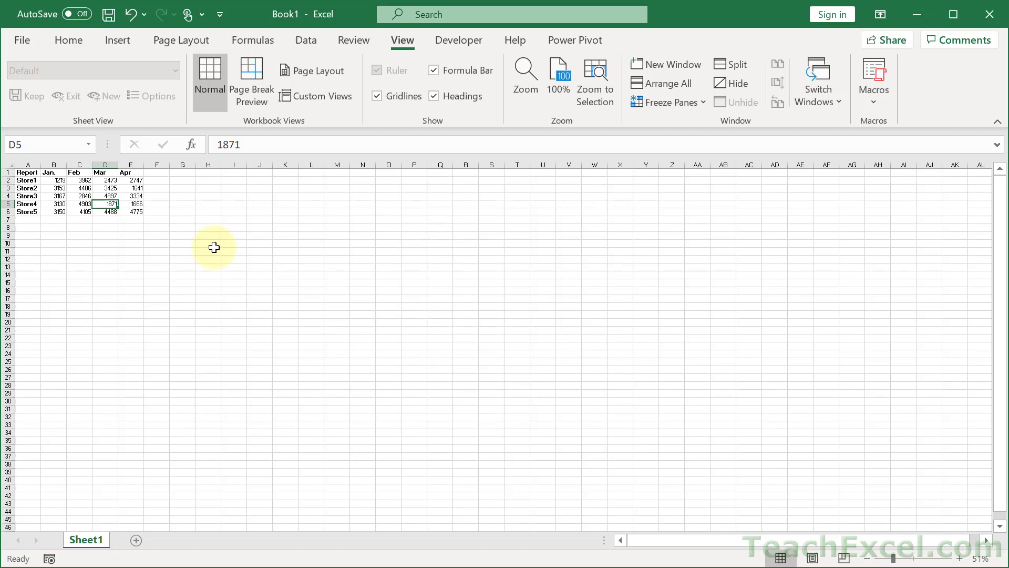
scroll(214, 247, up, 4)
scroll(214, 247, up, 3)
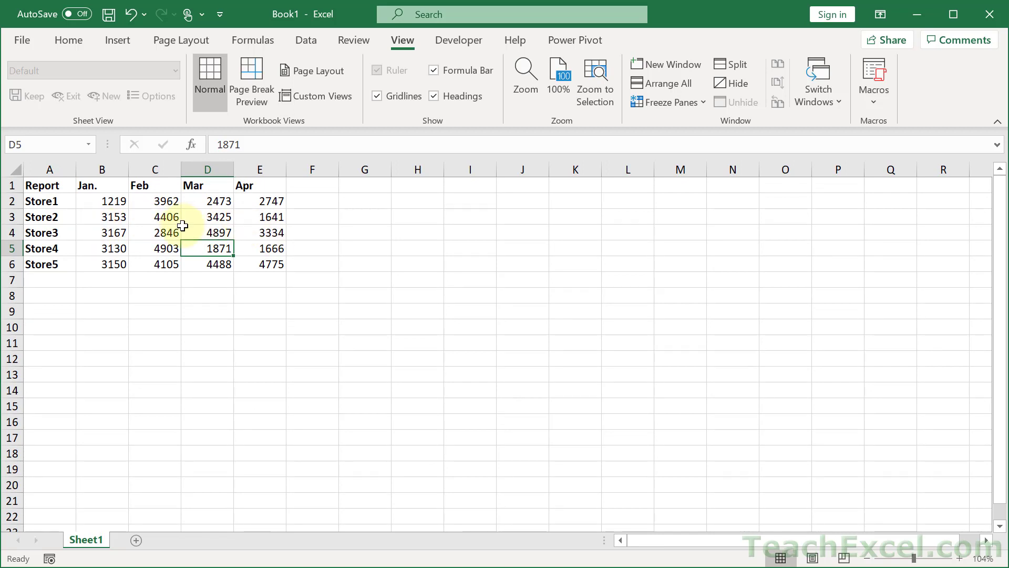
In File > Options > General, set the new-workbook font size to 22
click(64, 42)
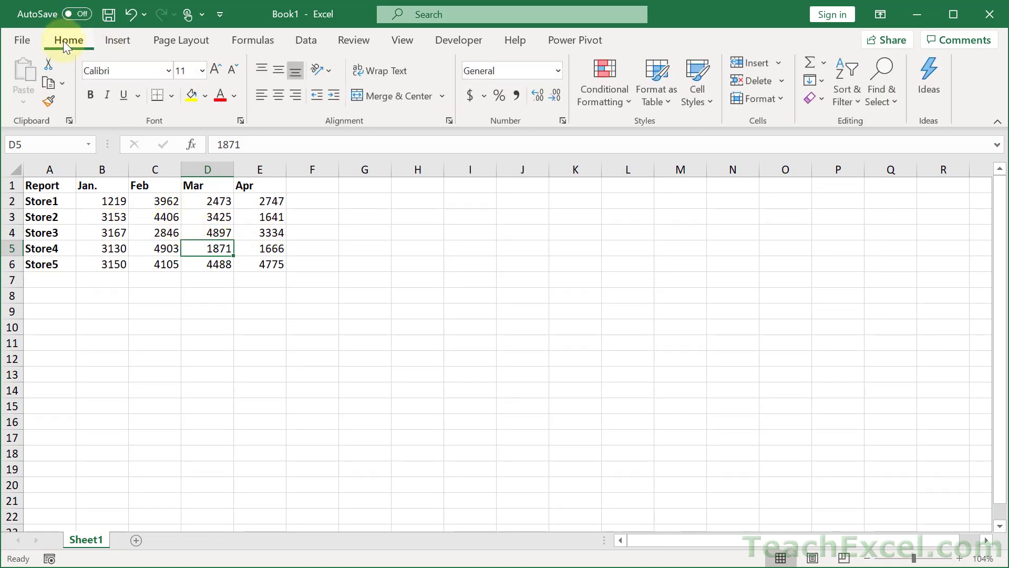
click(21, 41)
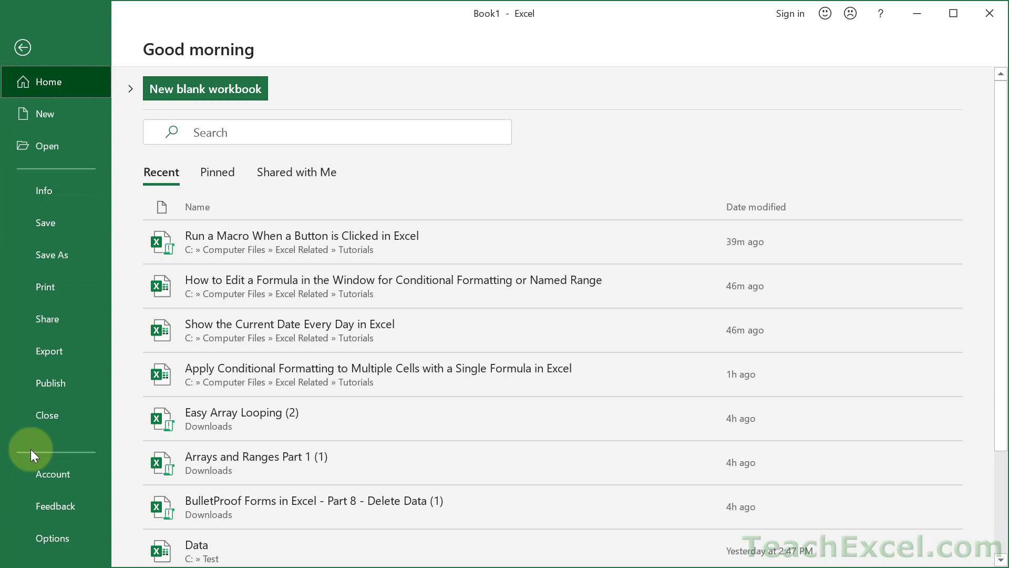
click(33, 532)
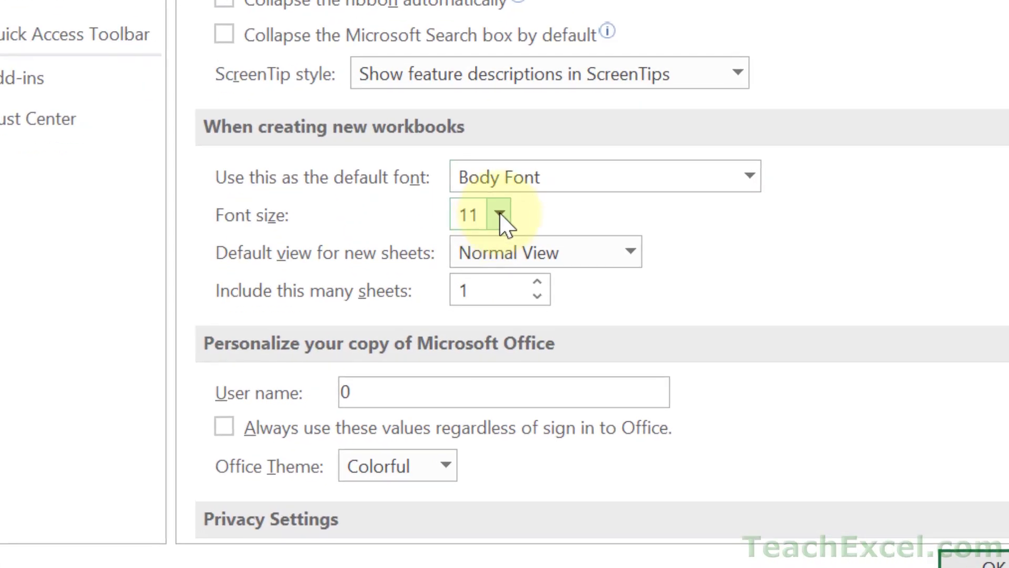
click(500, 216)
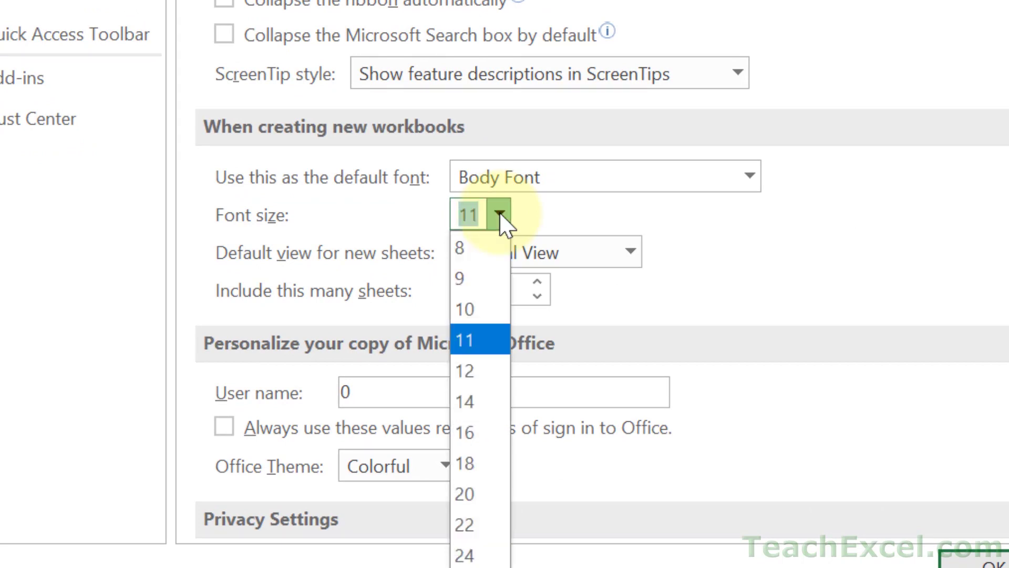
click(481, 525)
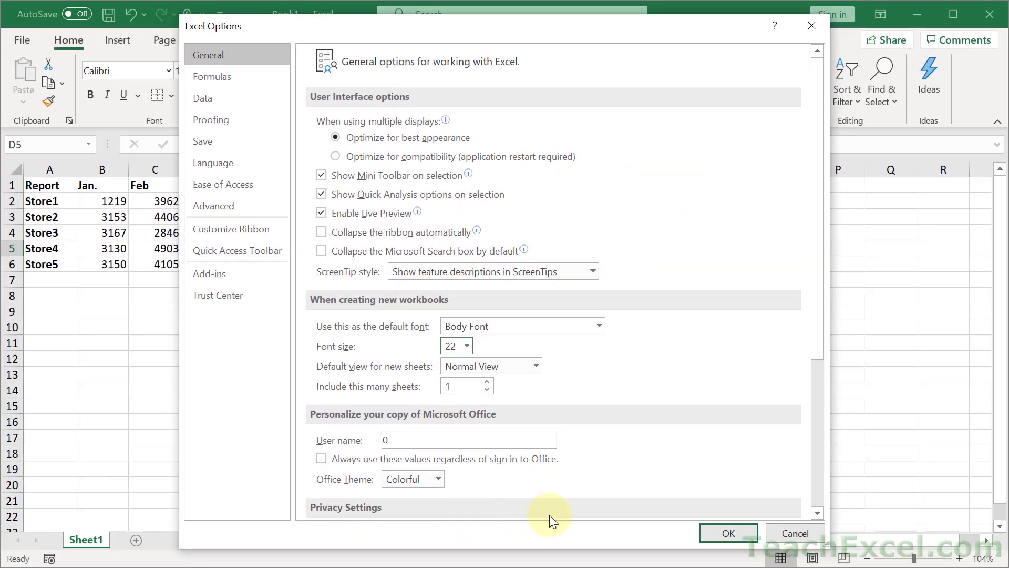
Confirm the options and restart notice, quit Excel with Don't Save, and open a Blank workbook
click(732, 534)
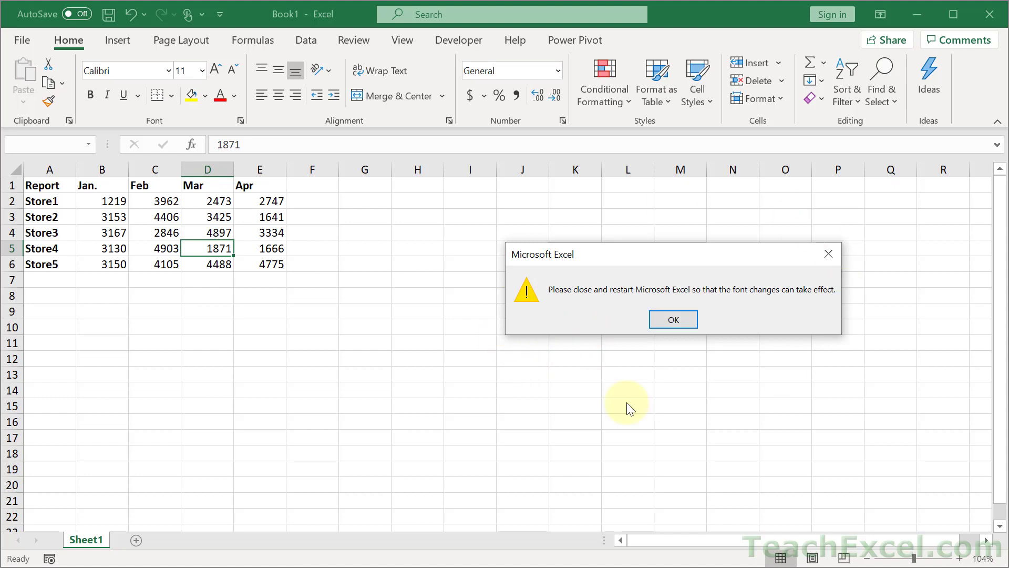
click(673, 322)
click(988, 16)
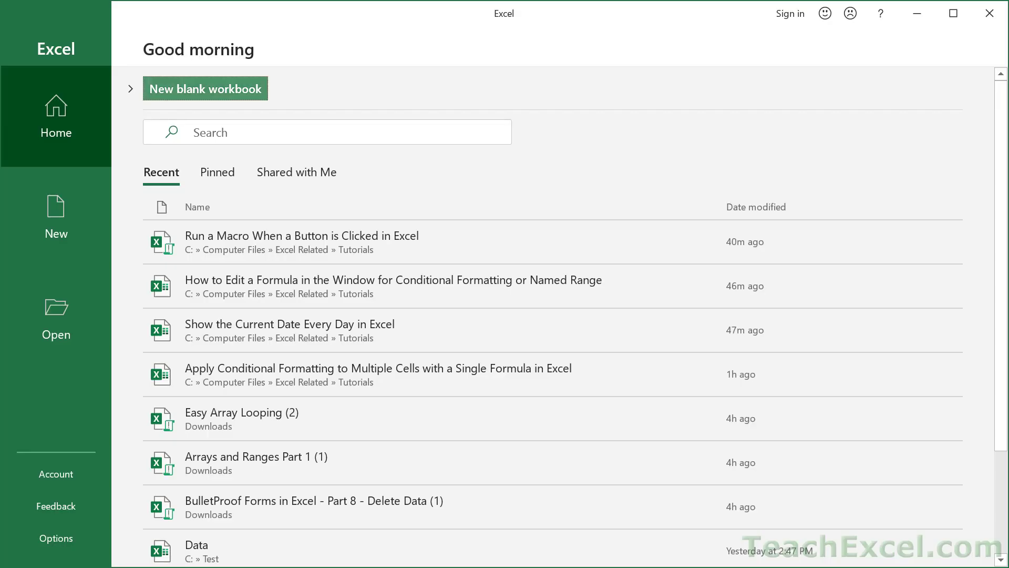
click(257, 92)
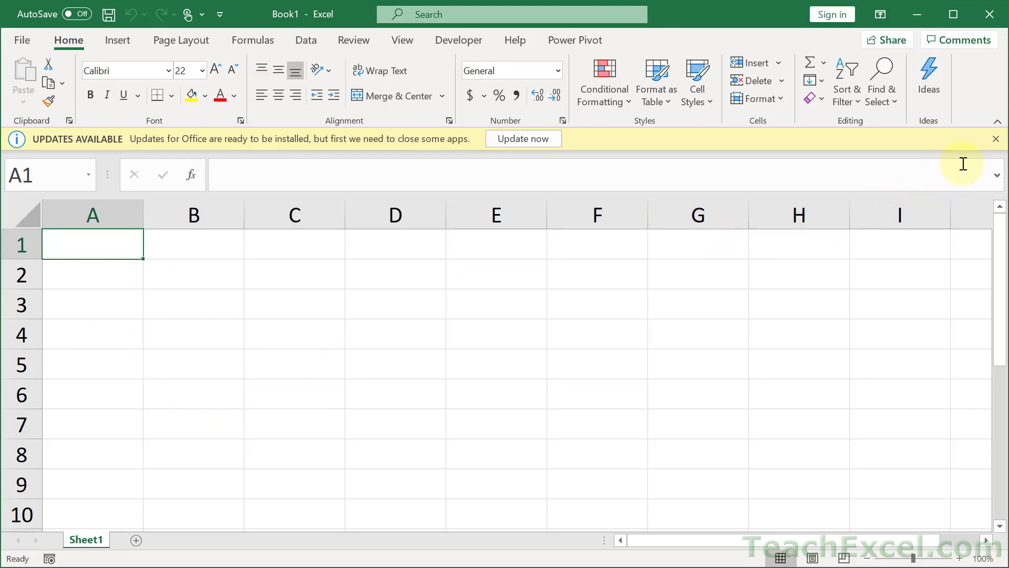
Dismiss the updates bar and enter 'hello' in cell A1
click(996, 140)
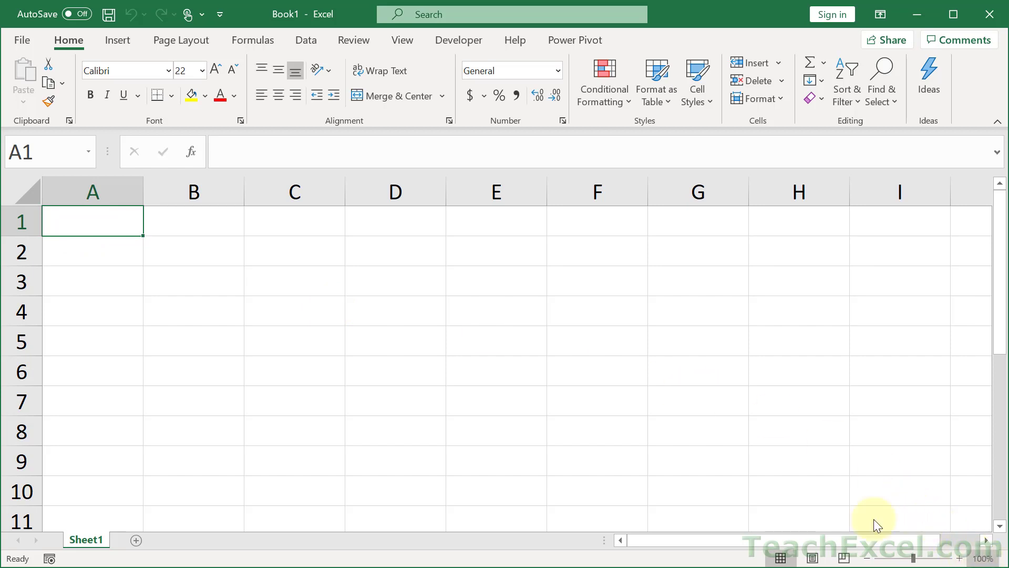
text(hello)
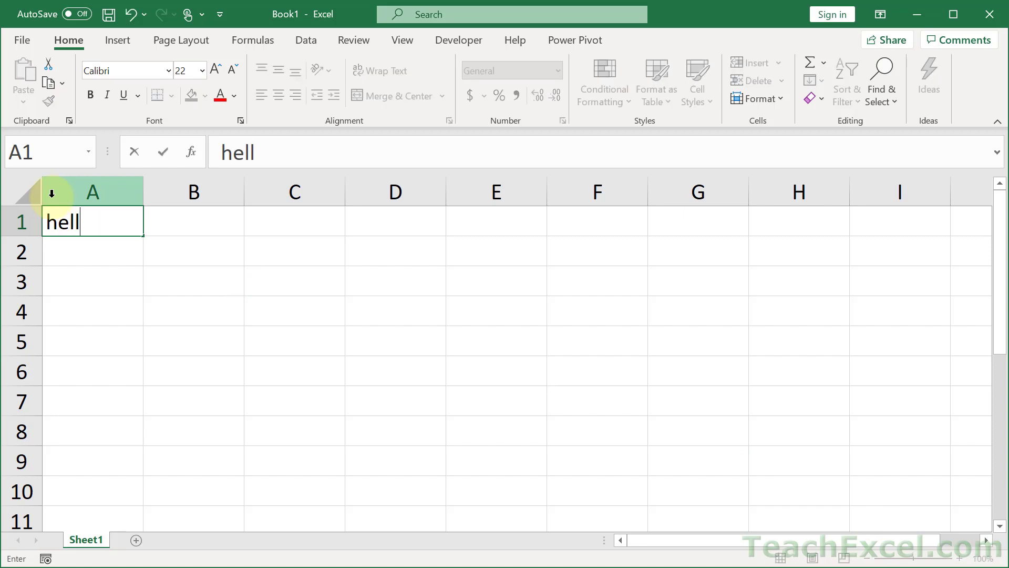
key(Return)
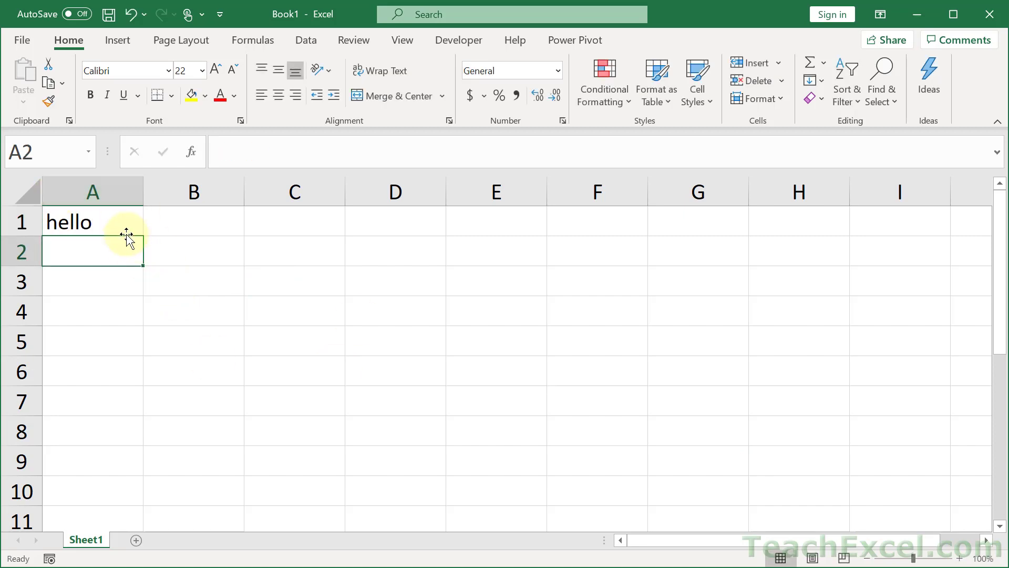
Try font size 11 on A1, then undo it back to 22
click(121, 221)
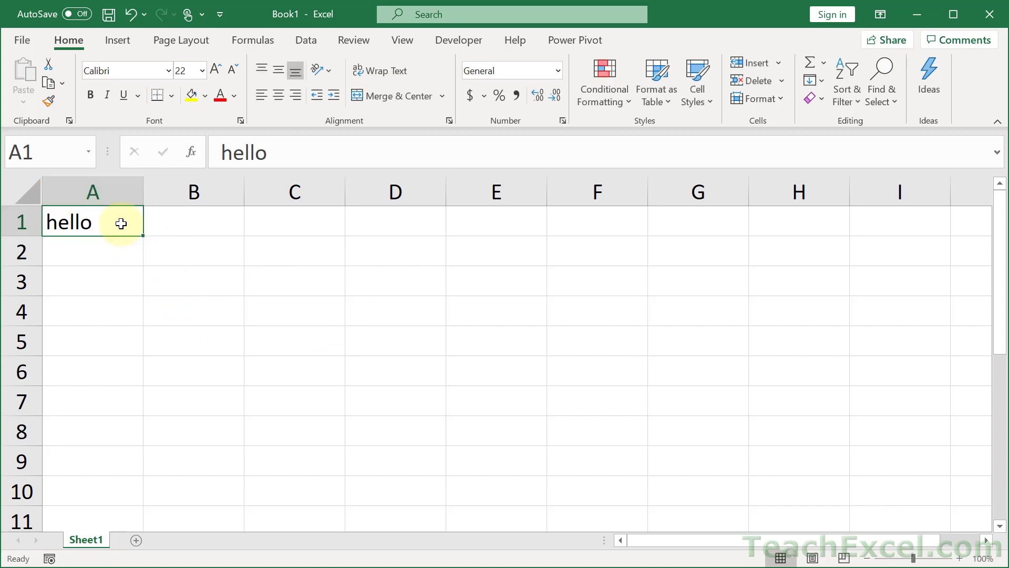
click(203, 70)
click(190, 149)
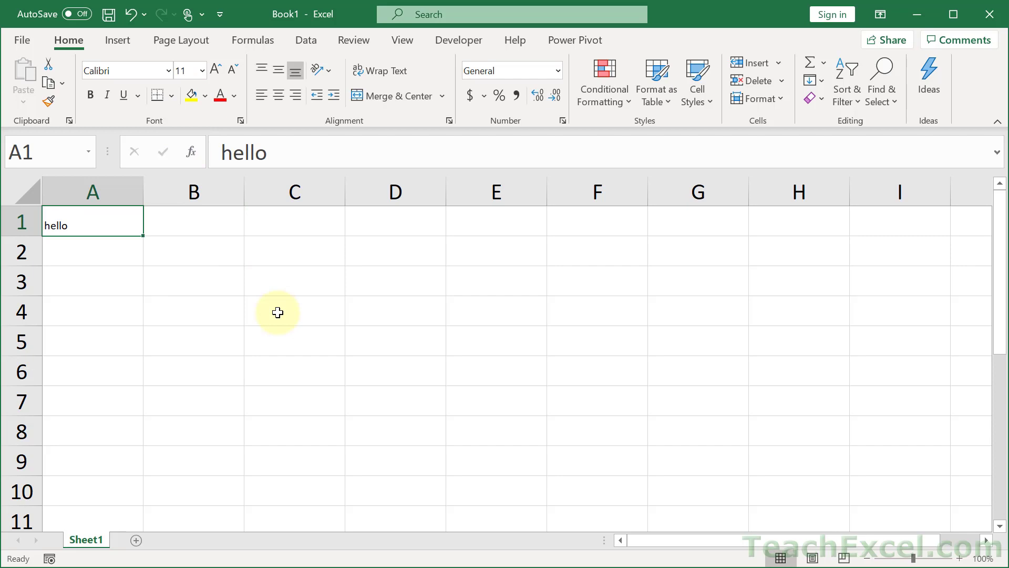
key(ctrl+z)
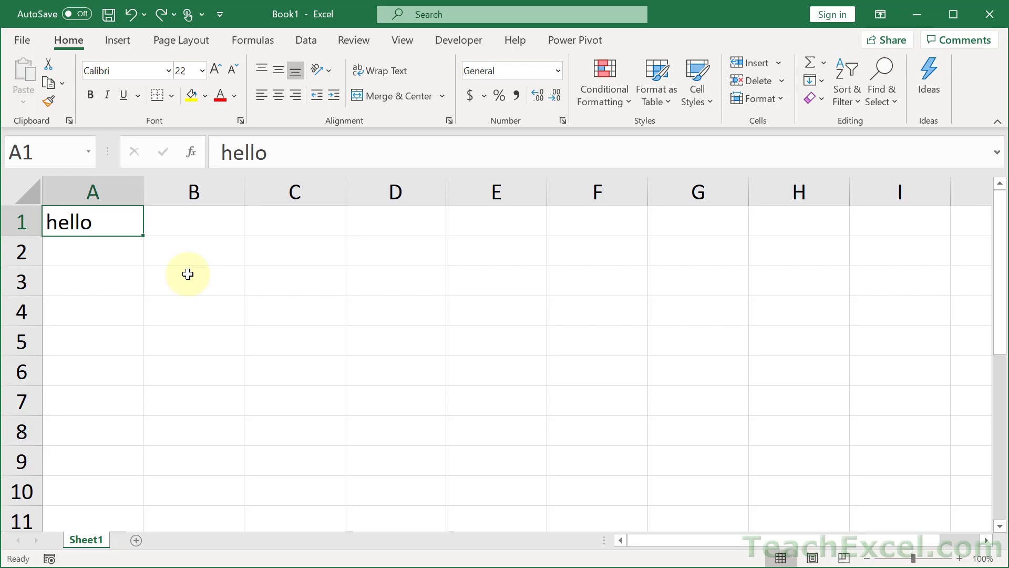
Open the VBA editor with Alt+F11 and insert a new module
key(alt+F11)
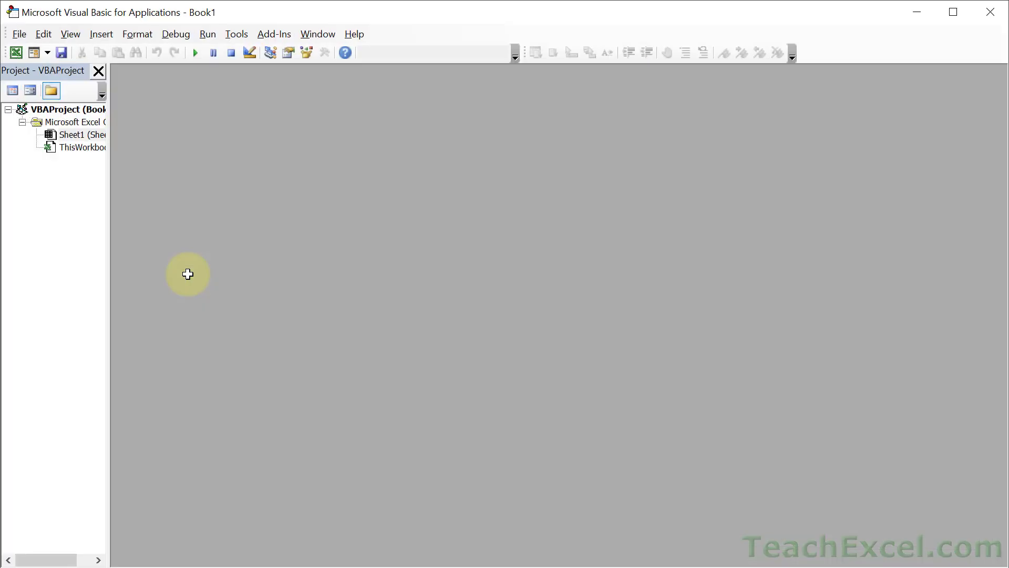
click(110, 37)
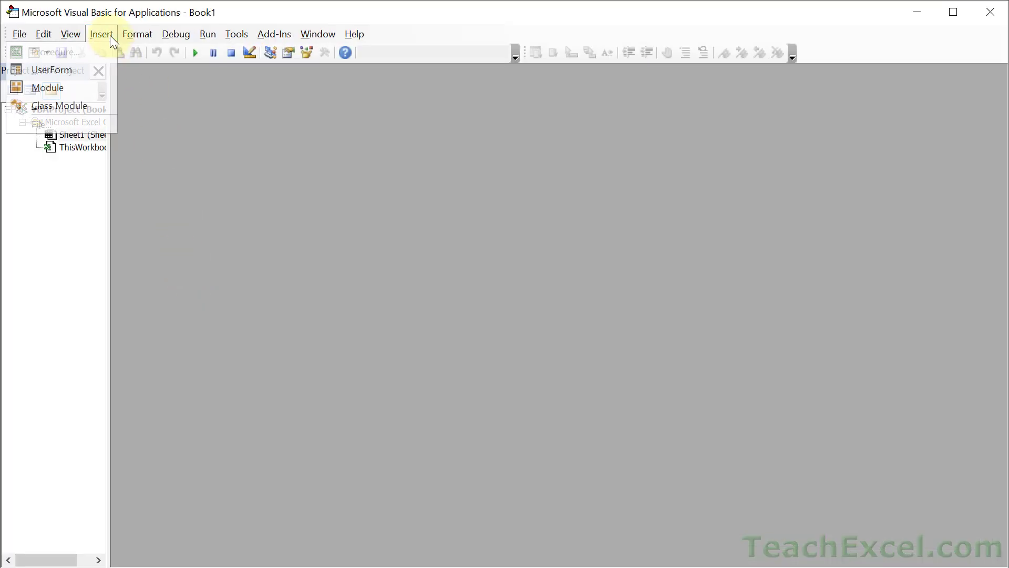
click(85, 90)
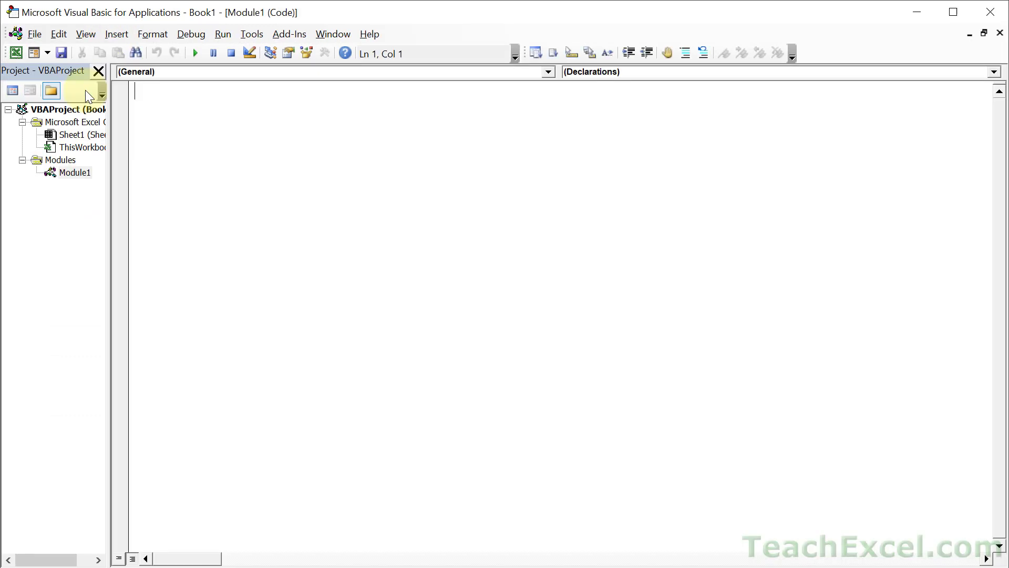
Write a Sub mymacro containing the line MsgBox "hi"
text(sub mymacro)
key(Return)
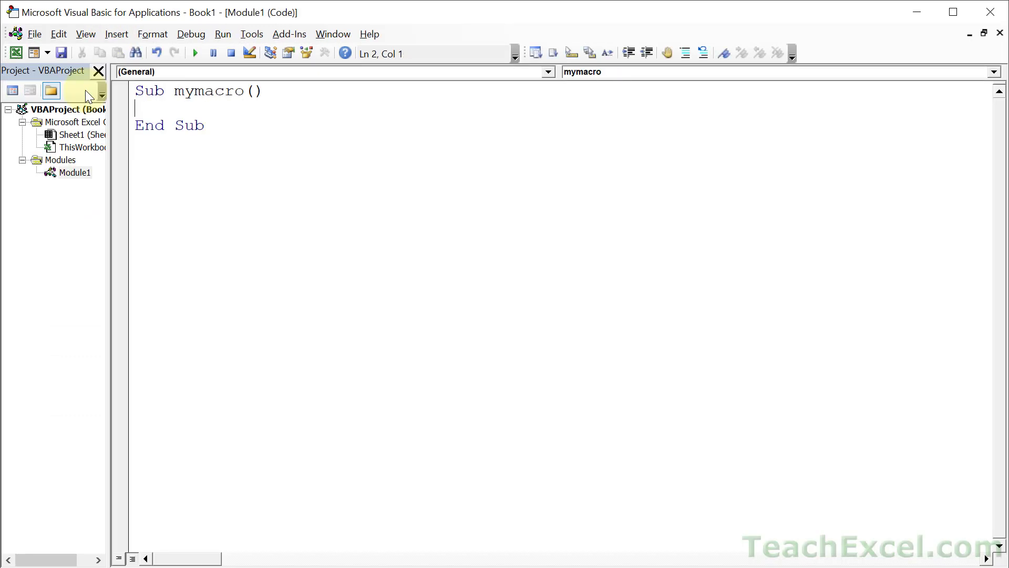
key(Return)
key(Return)
key(Up)
text(msg)
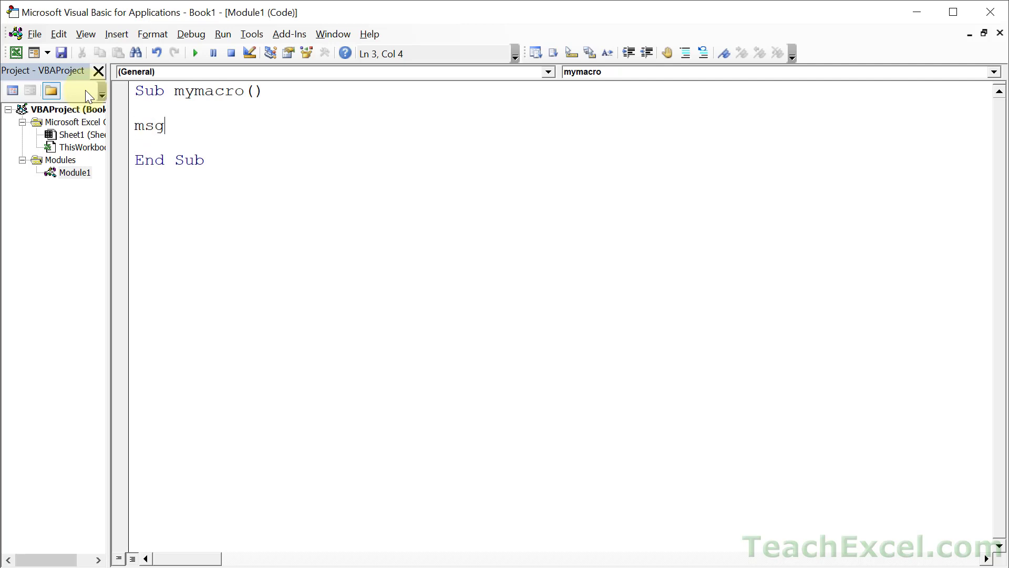
text(box "hi")
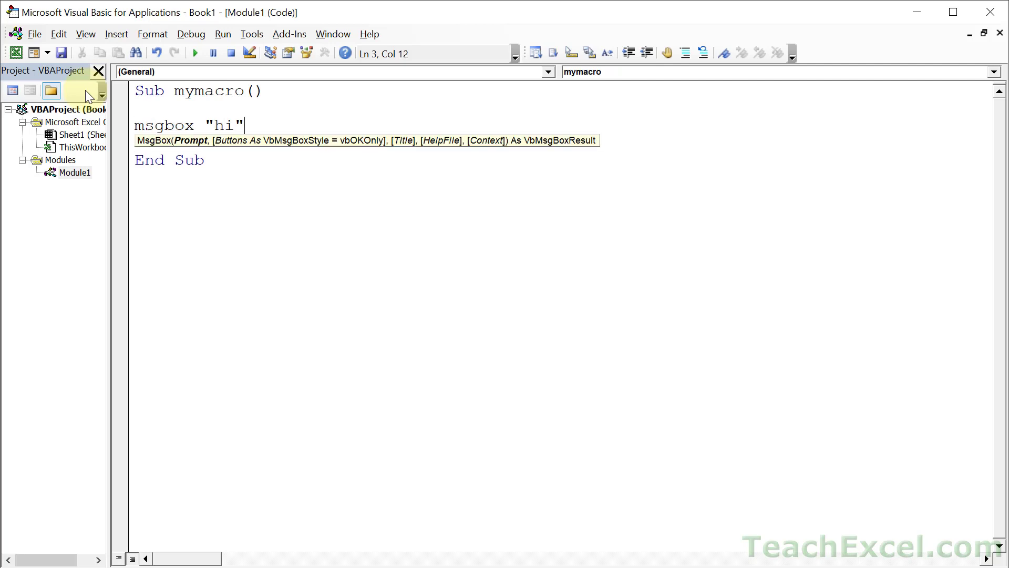
key(Down)
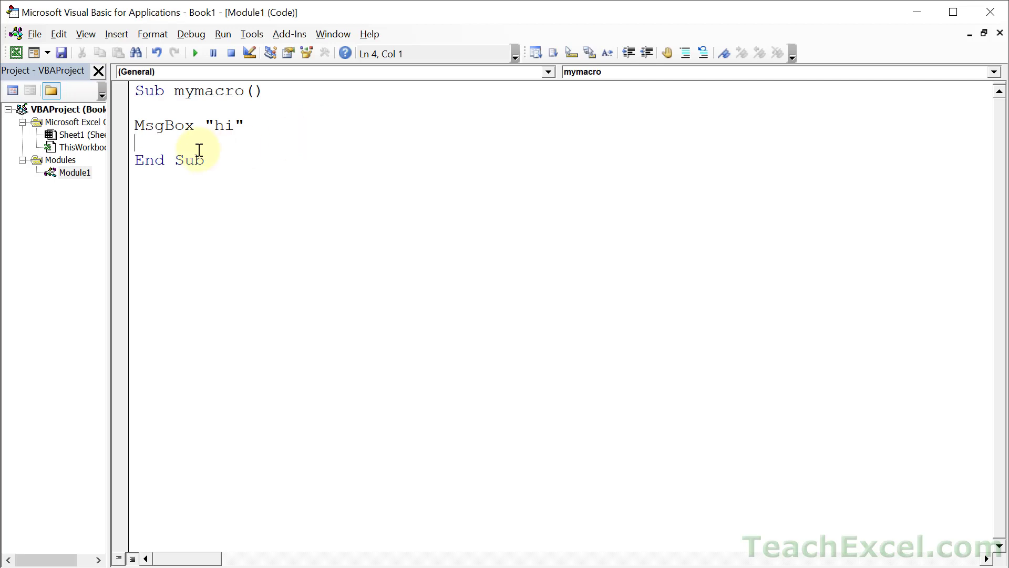
Open Tools > Options, move the dialog left, and show the Editor Format tab
click(251, 34)
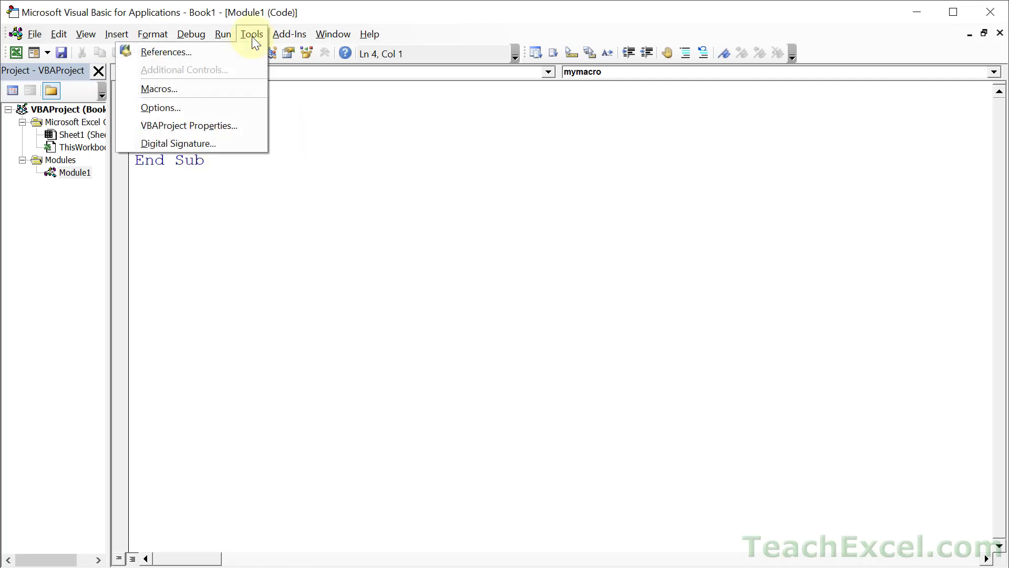
click(198, 104)
drag(550, 8, 276, 60)
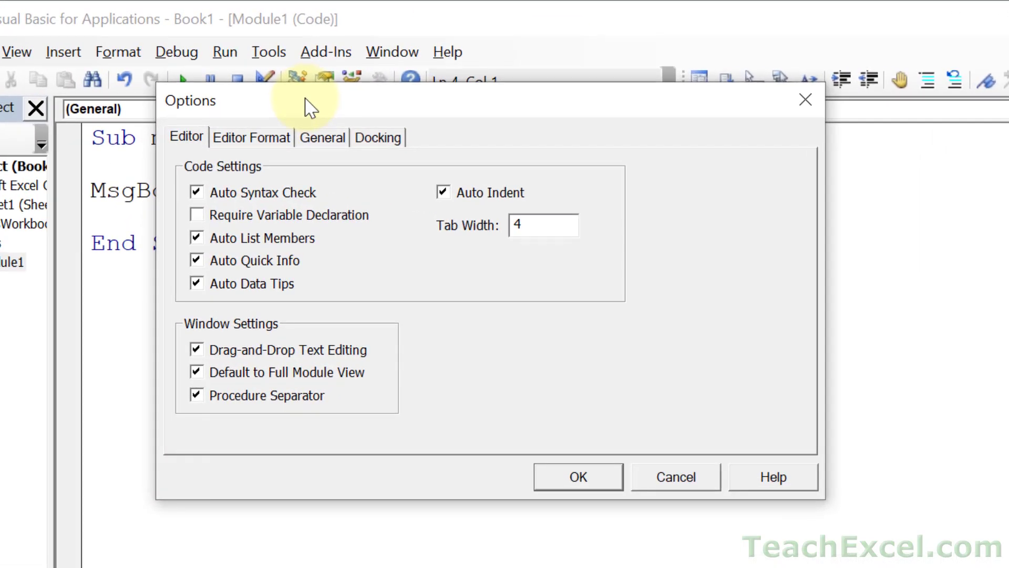
click(277, 143)
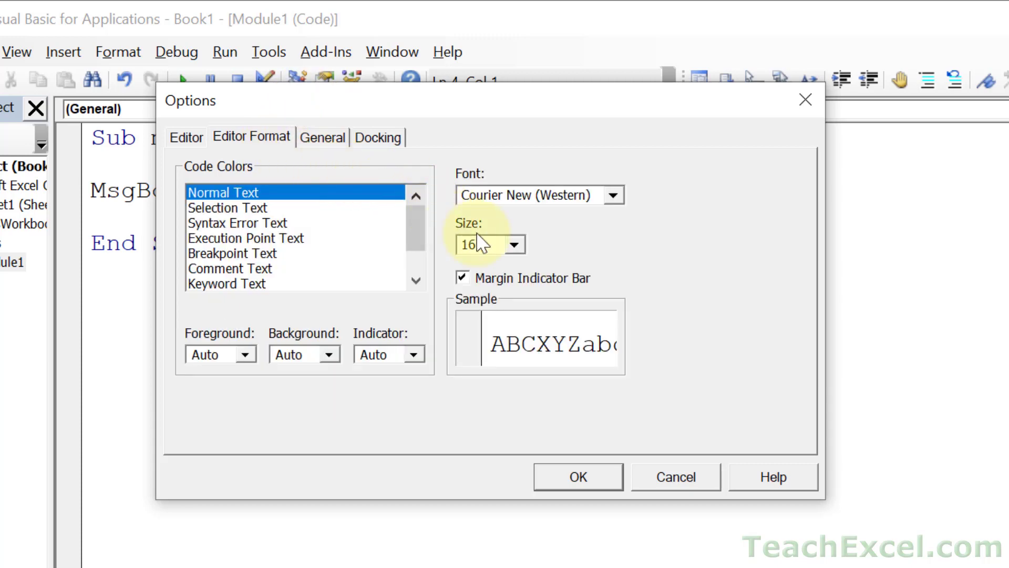
Look over the code font sizes, cancel leaving size 16, and return to Excel with Alt+F11
click(513, 244)
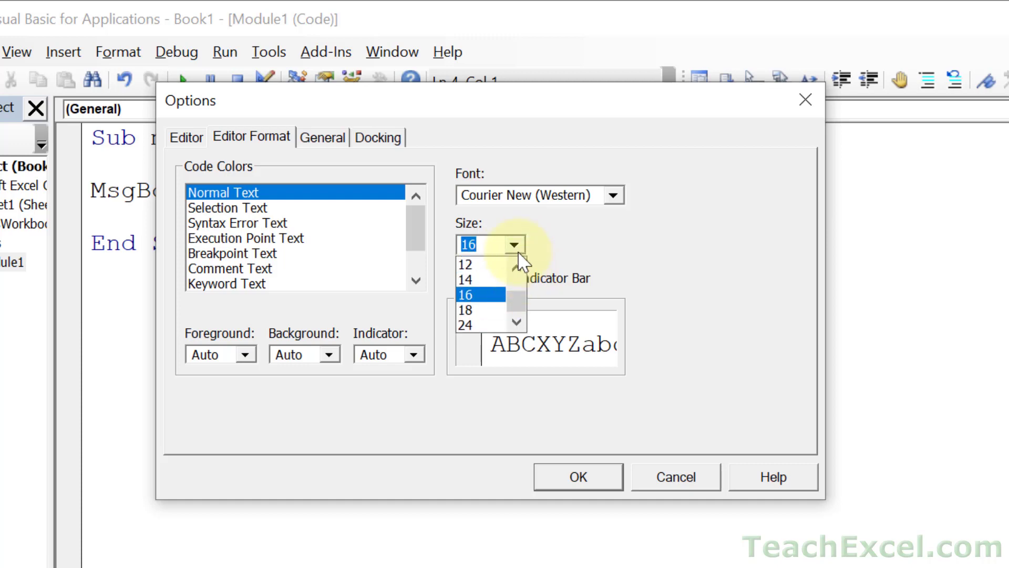
click(518, 266)
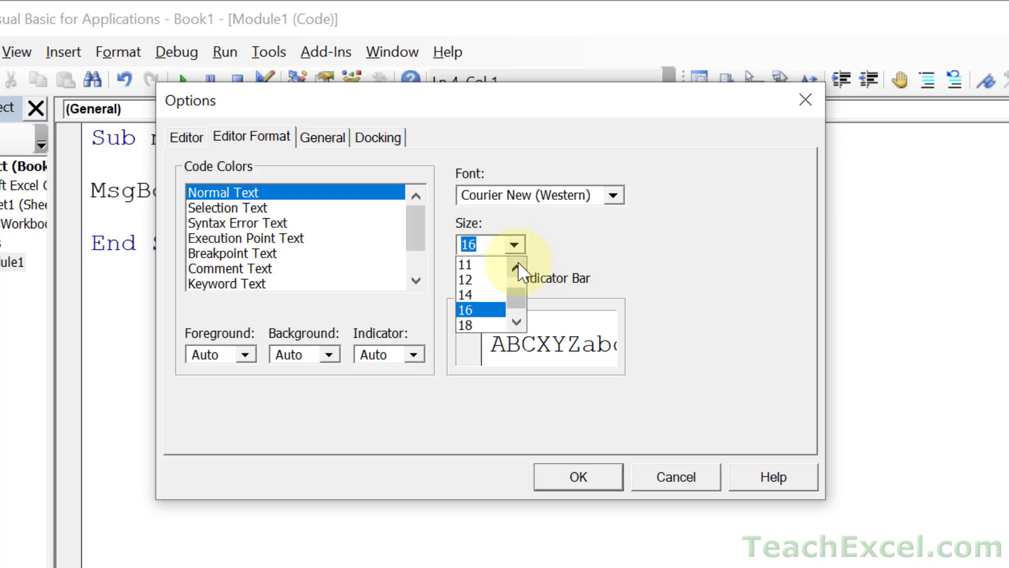
click(517, 323)
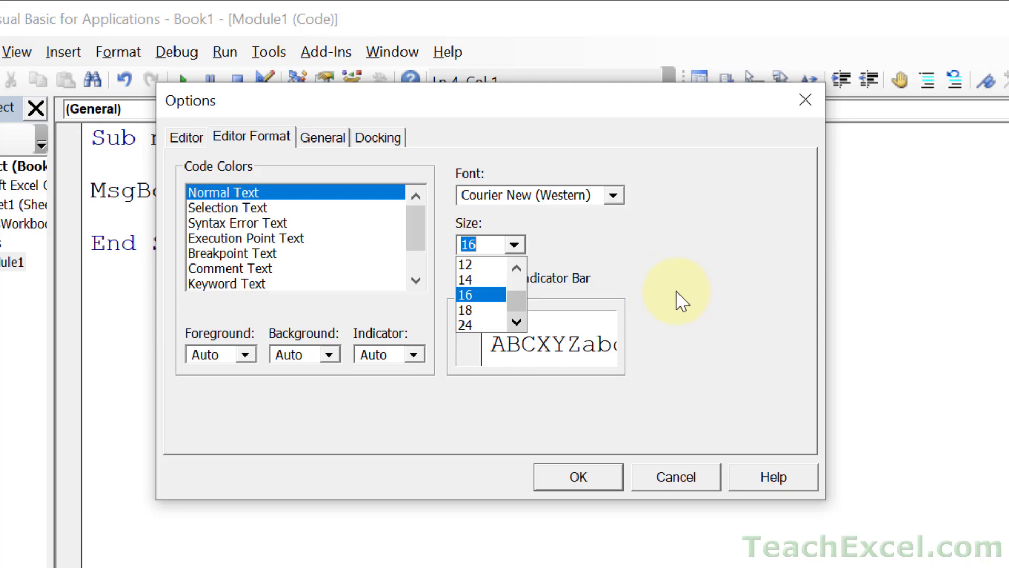
click(657, 477)
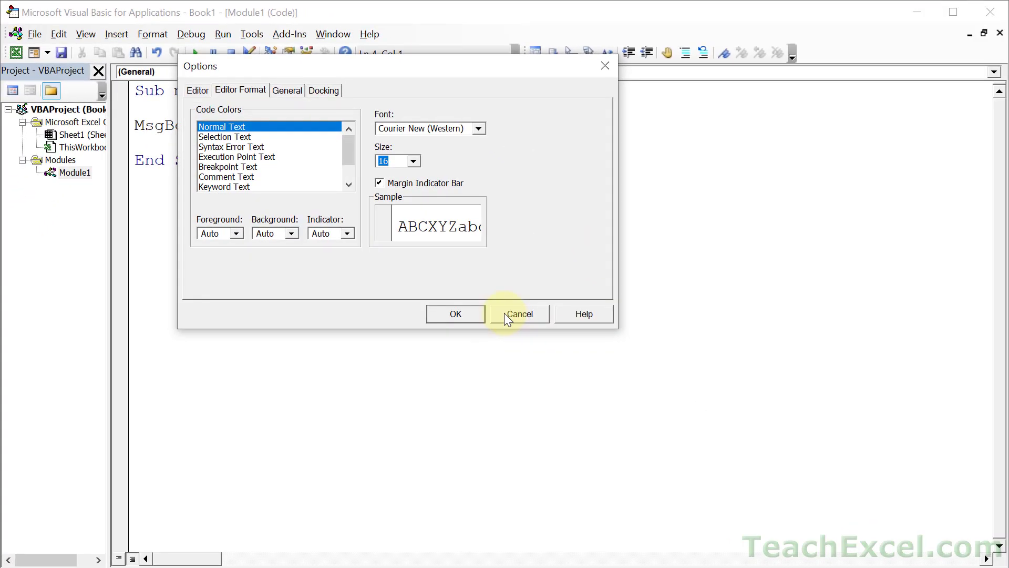
click(504, 313)
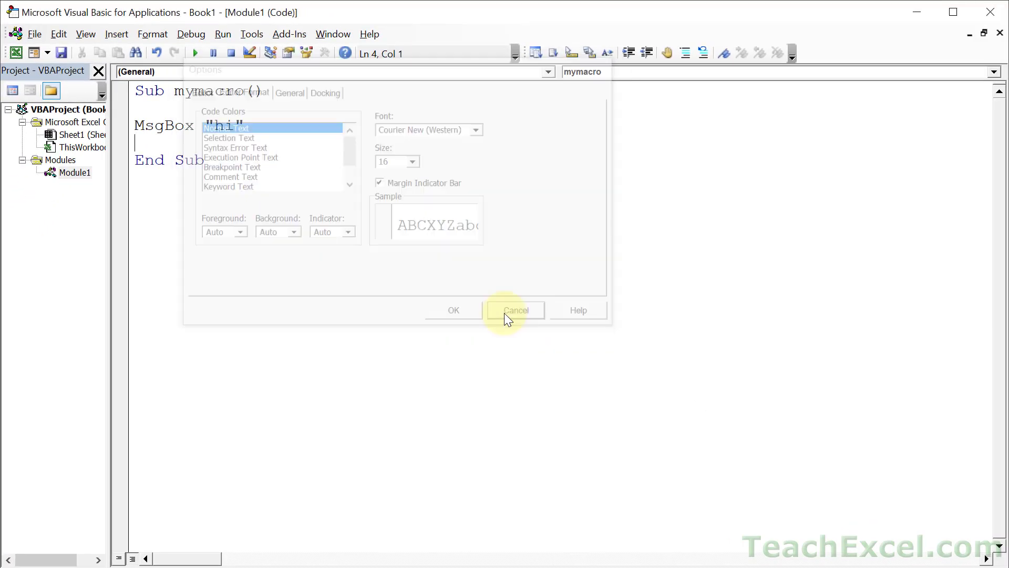
key(alt+F11)
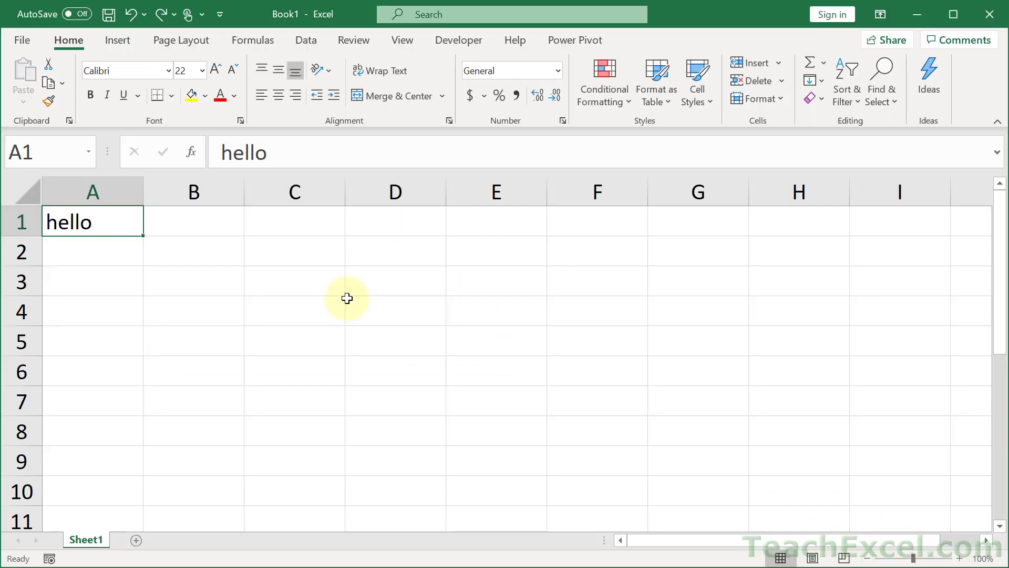